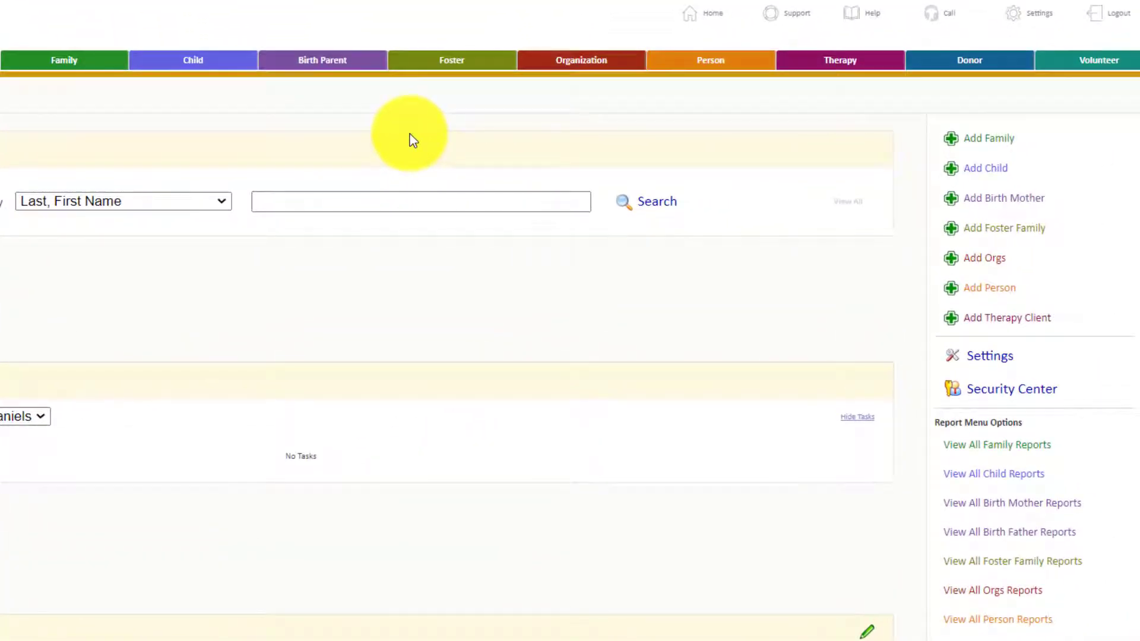
View the Birth Mothers report in the Birth Parent section and return to the home page
left_click(314, 66)
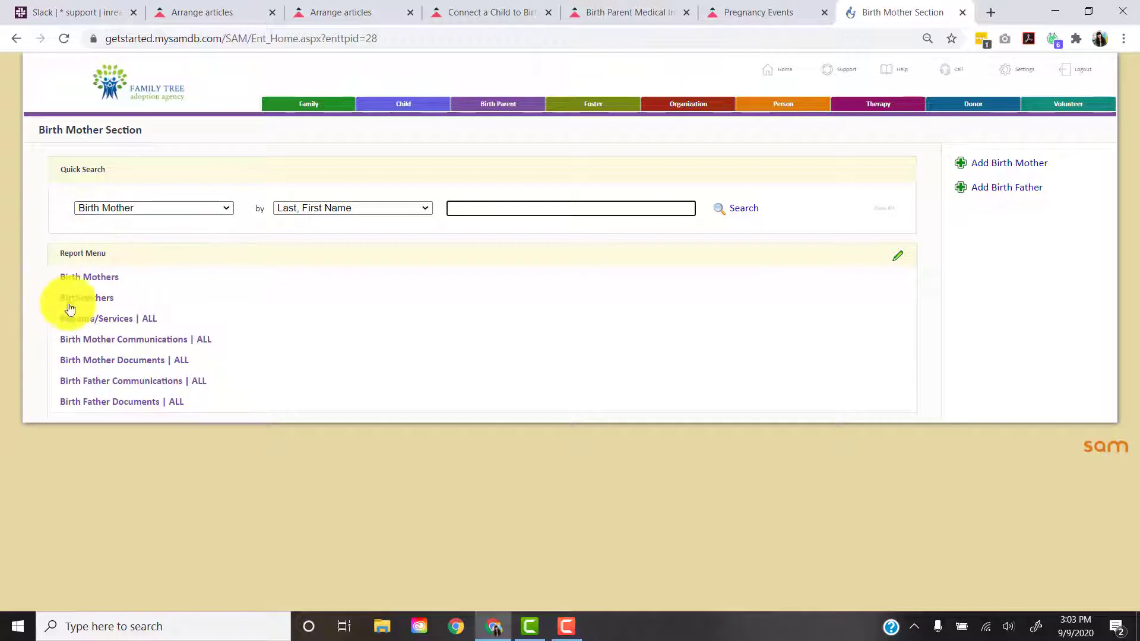
left_click(91, 281)
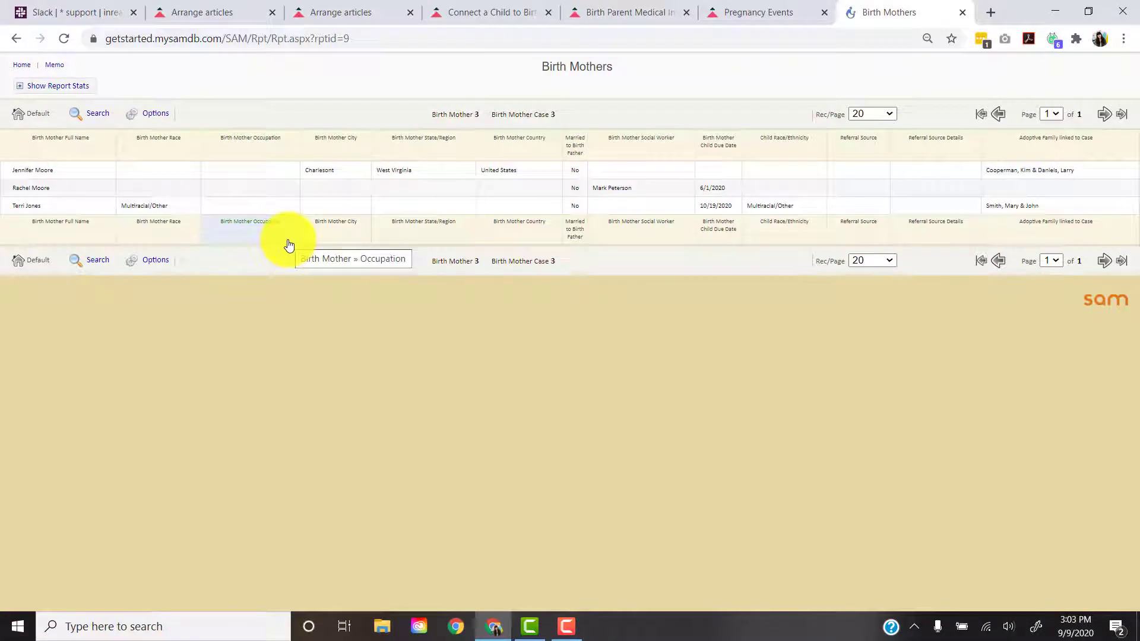
left_click(18, 70)
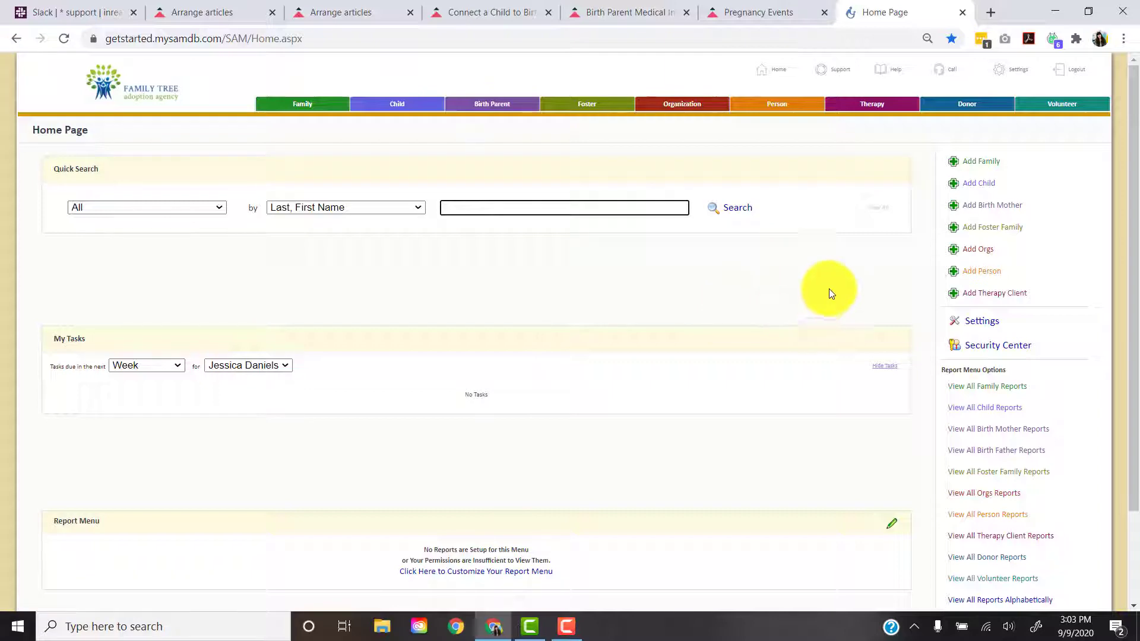
Start a new birth mother record from the Birth Parent section
left_click(481, 107)
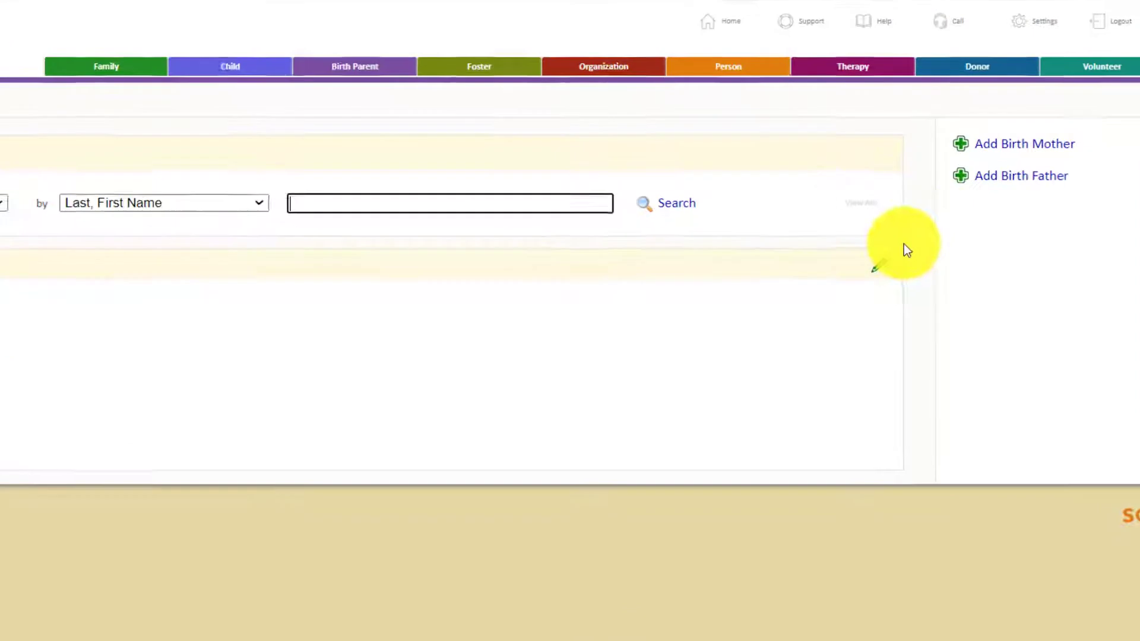
left_click(985, 145)
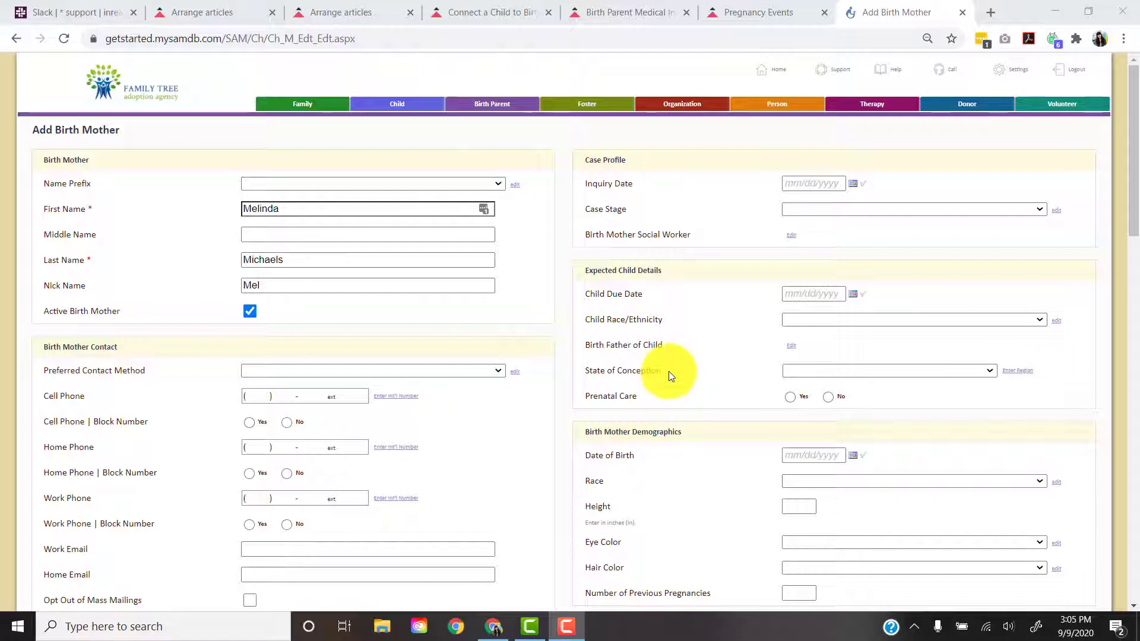
Examine the sections of the Add Birth Mother form, including contact, address, demographics, ICWA, family preferences, awareness and memo
scroll(672, 348, "down", 3)
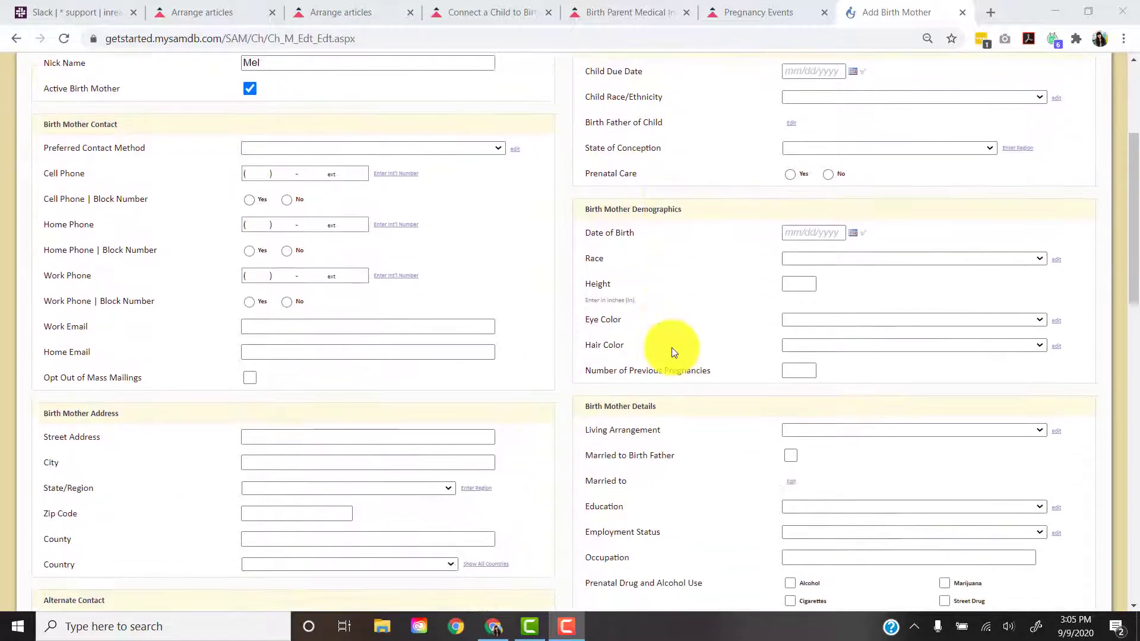
scroll(671, 347, "down", 9)
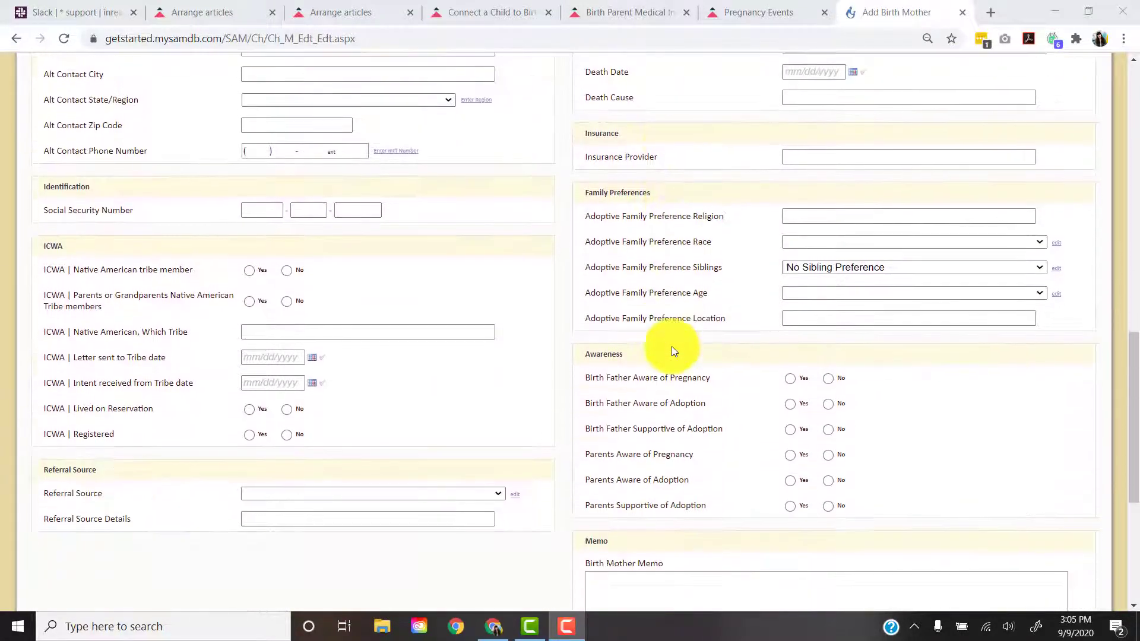
scroll(674, 351, "down", 5)
scroll(671, 353, "up", 4)
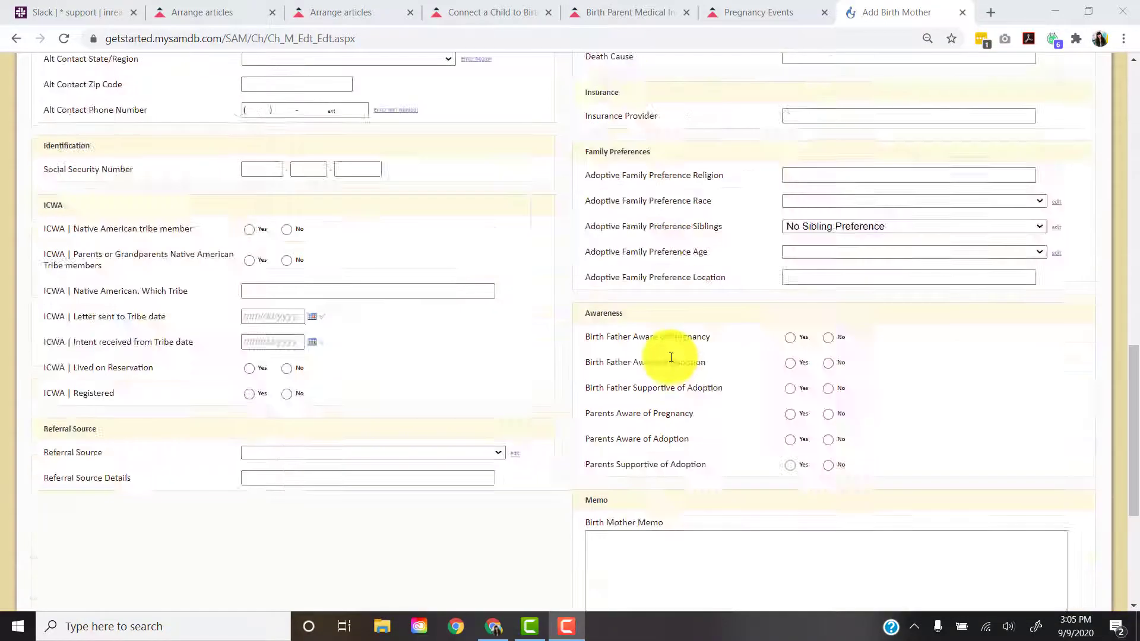
scroll(671, 358, "up", 13)
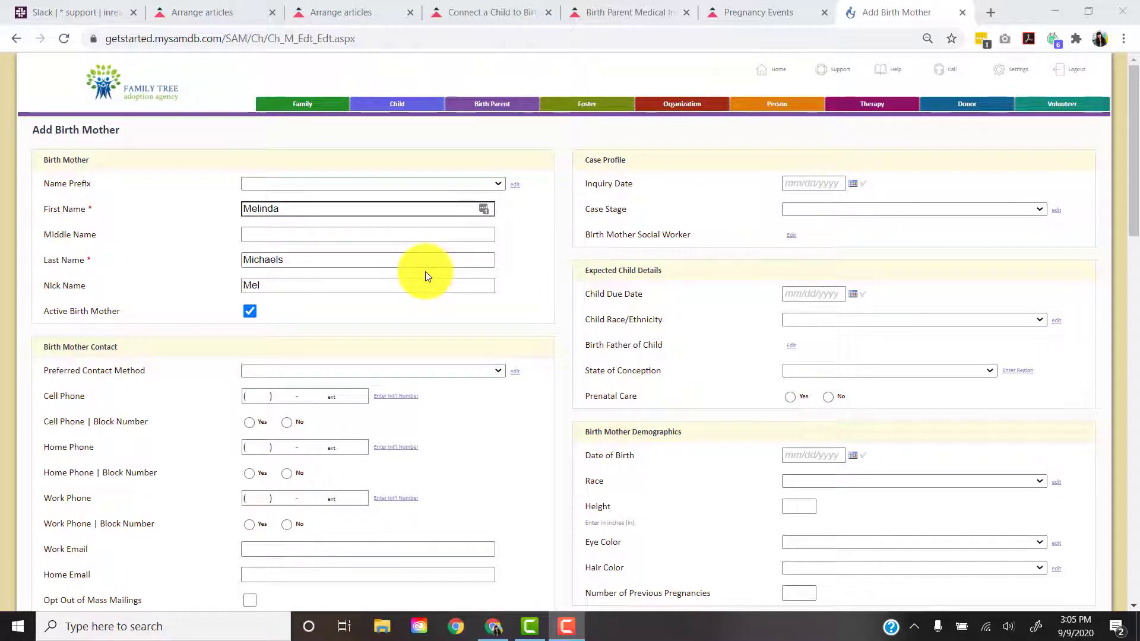
scroll(425, 273, "down", 2)
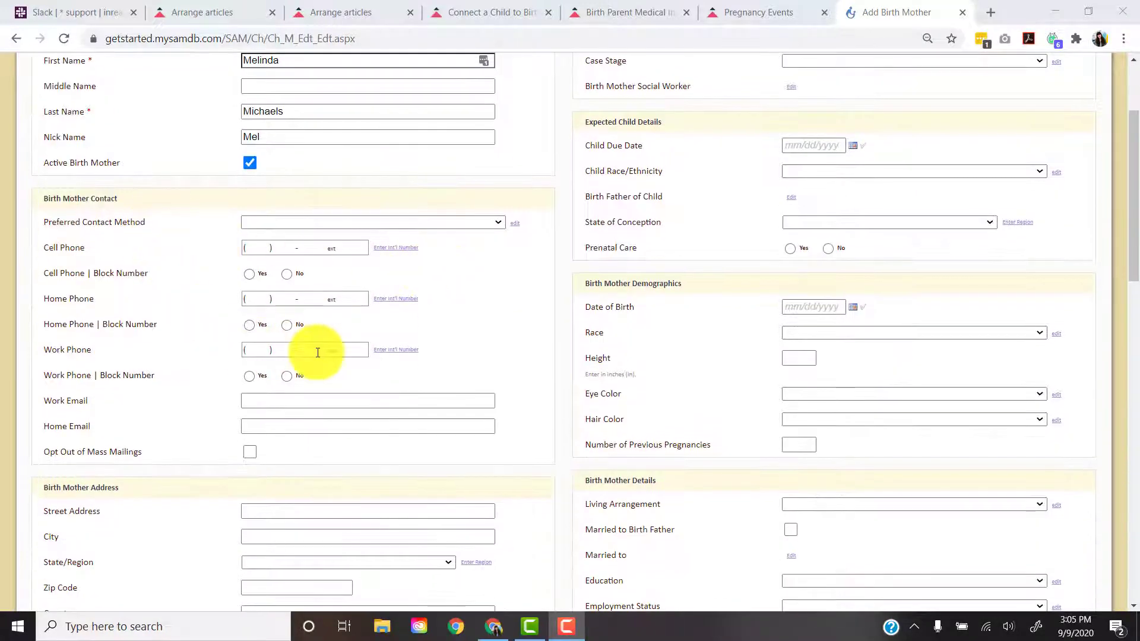
scroll(317, 353, "down", 2)
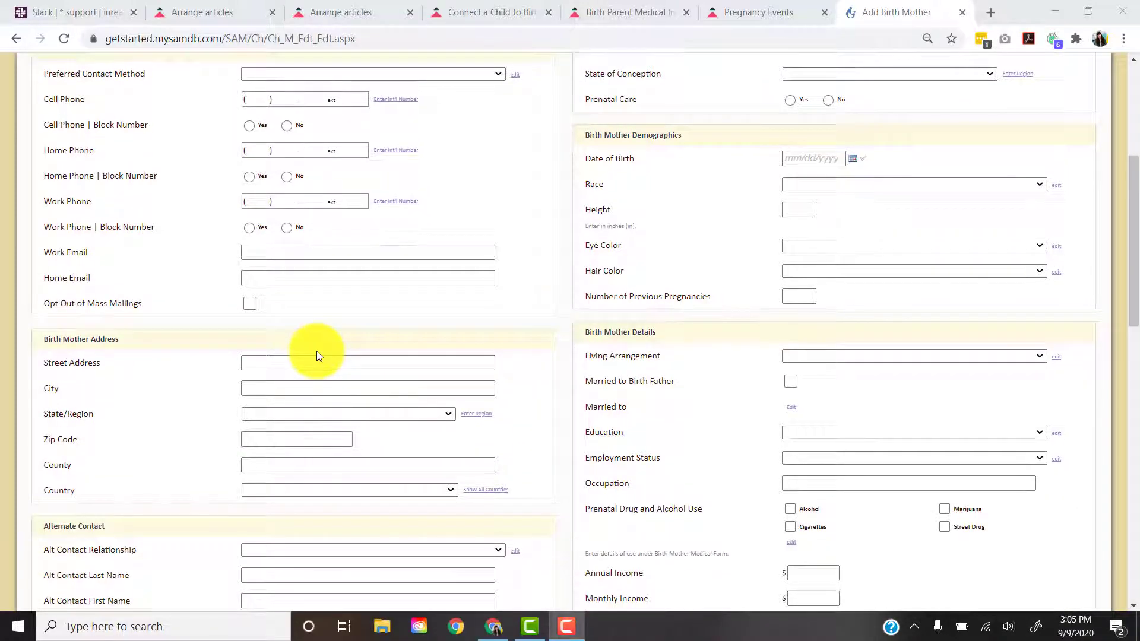
scroll(315, 351, "up", 4)
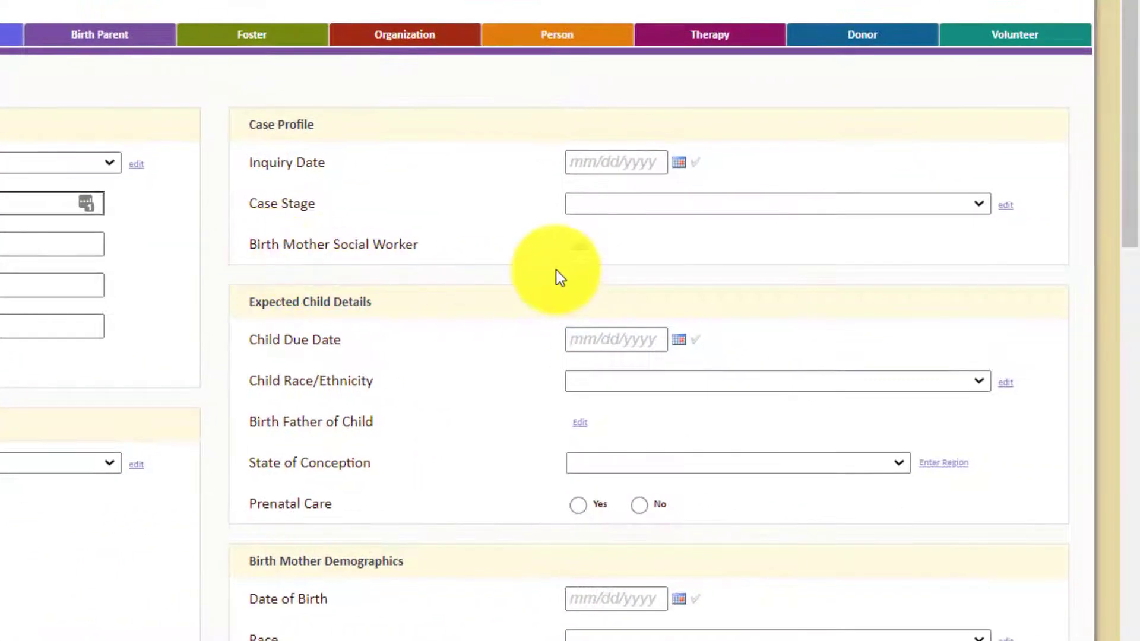
In the birth mother's case profile, set the inquiry date to 8/31/2020 and the case stage to Inquiry
left_click(679, 174)
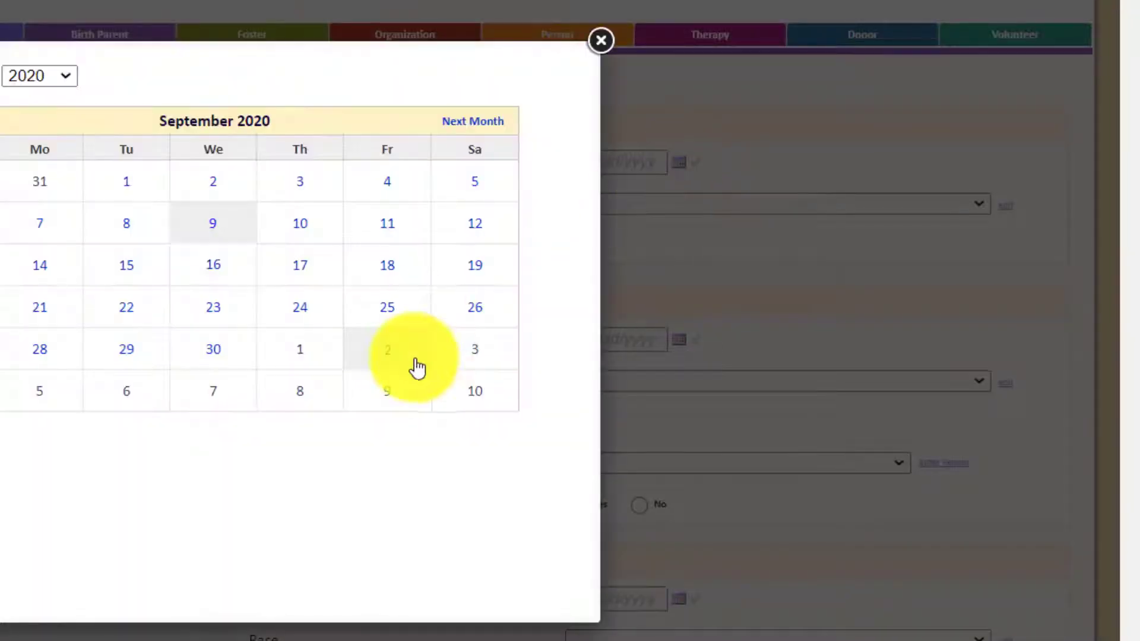
left_click(38, 186)
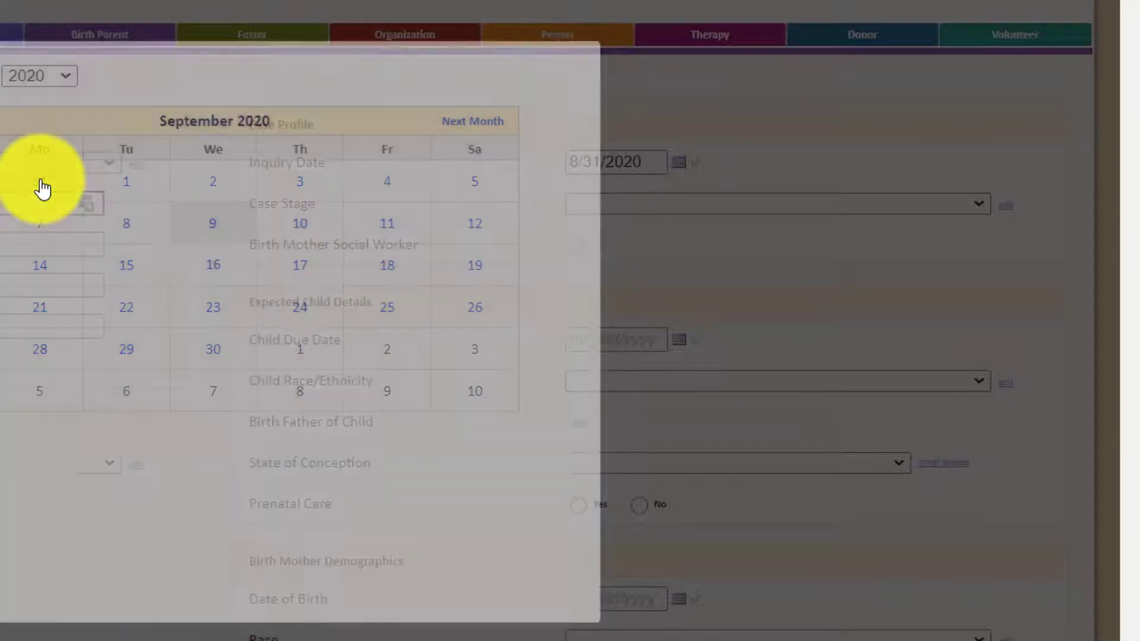
left_click(595, 206)
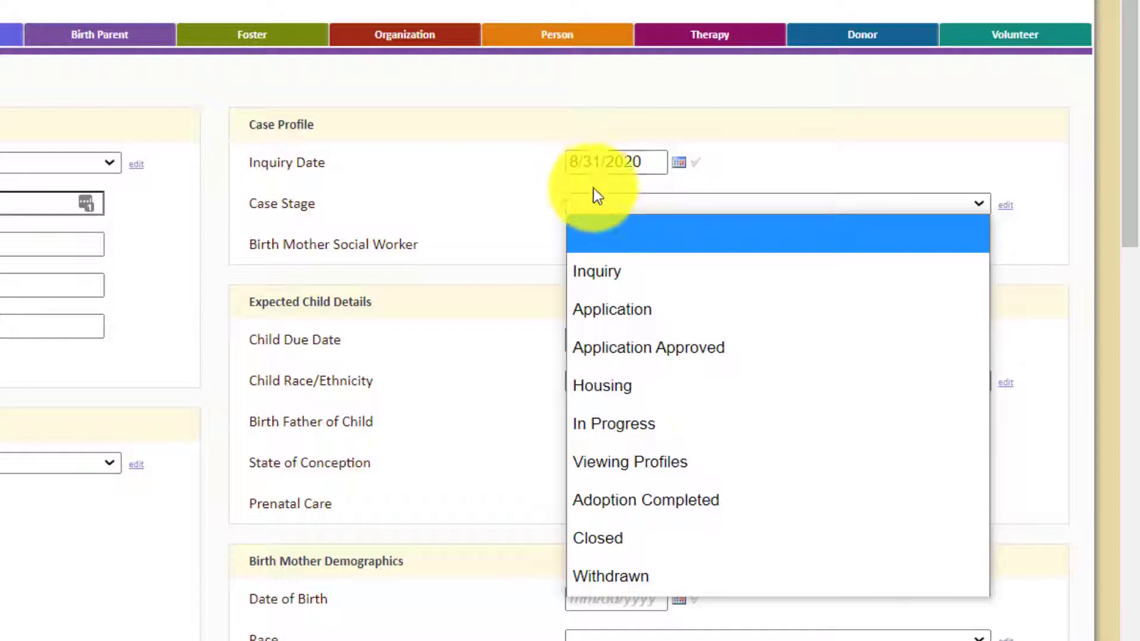
left_click(607, 279)
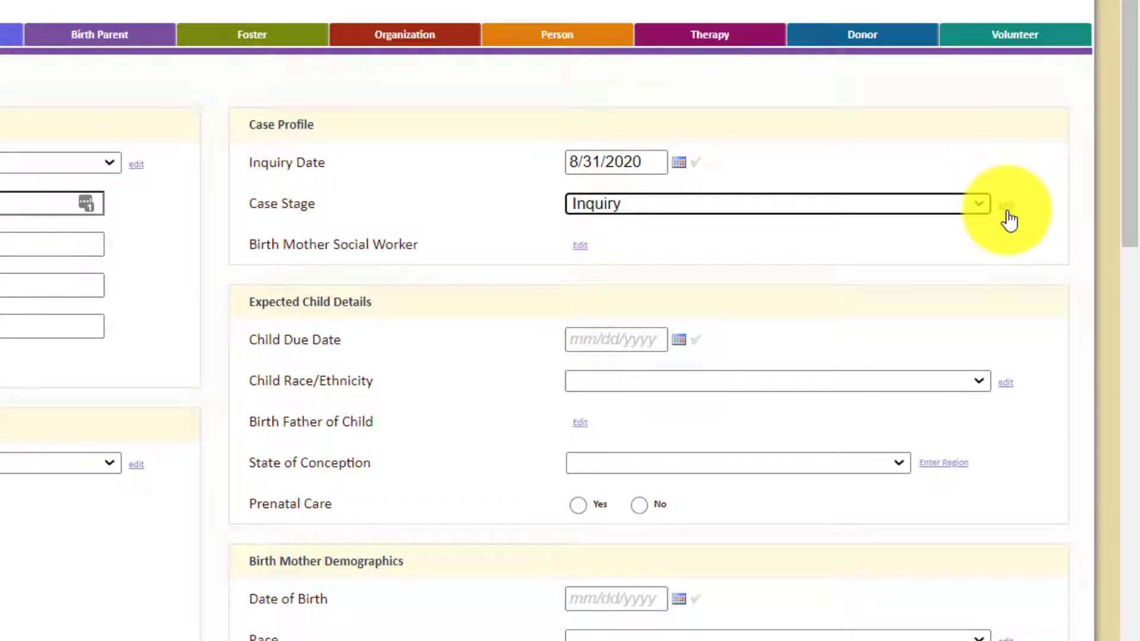
left_click(951, 205)
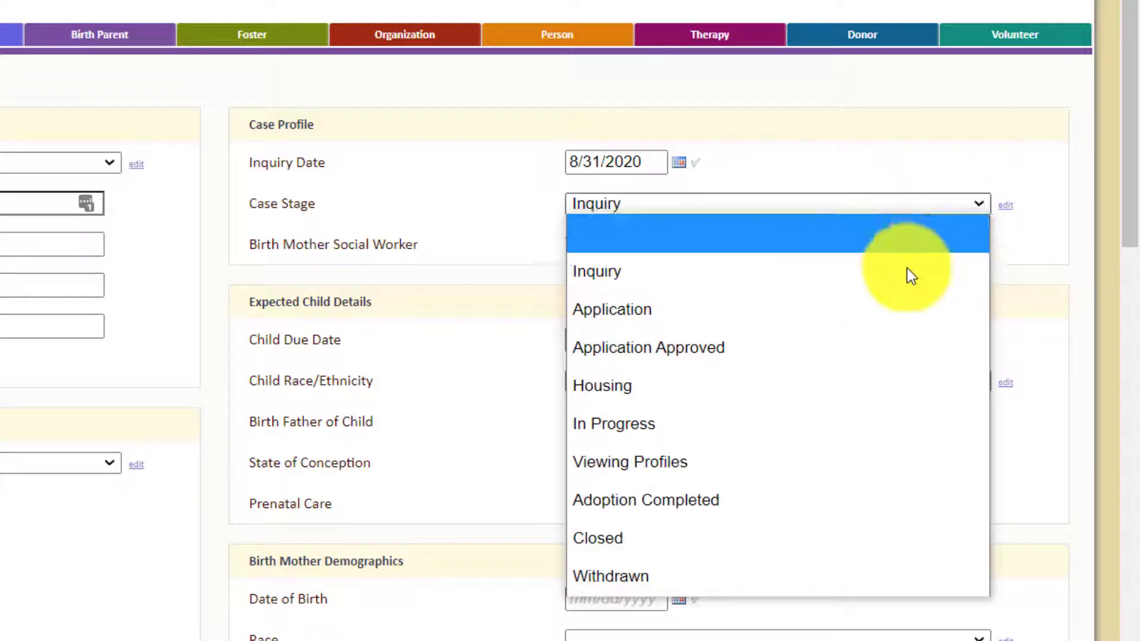
left_click(1045, 256)
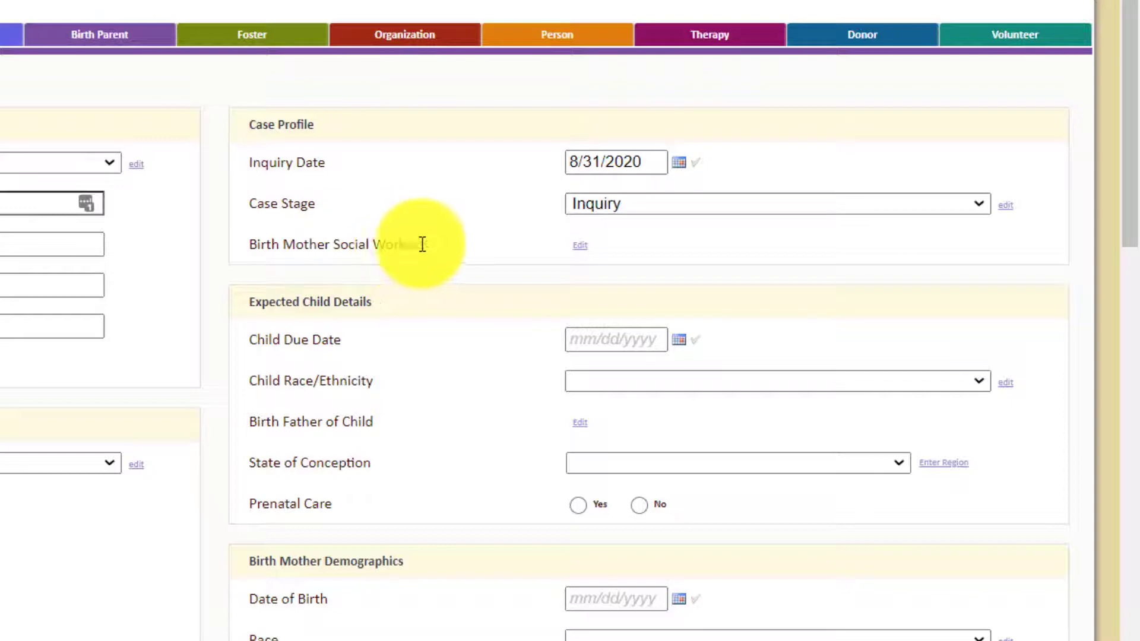
Search for the case worker by first name and assign her as the birth mother's social worker
left_click(581, 252)
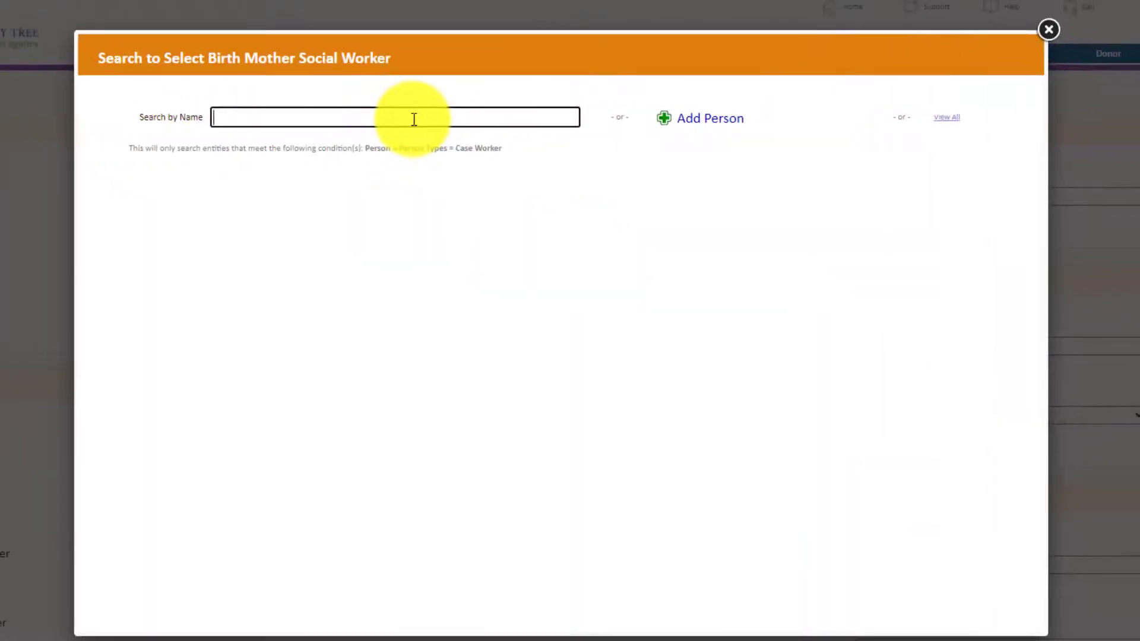
type("donna")
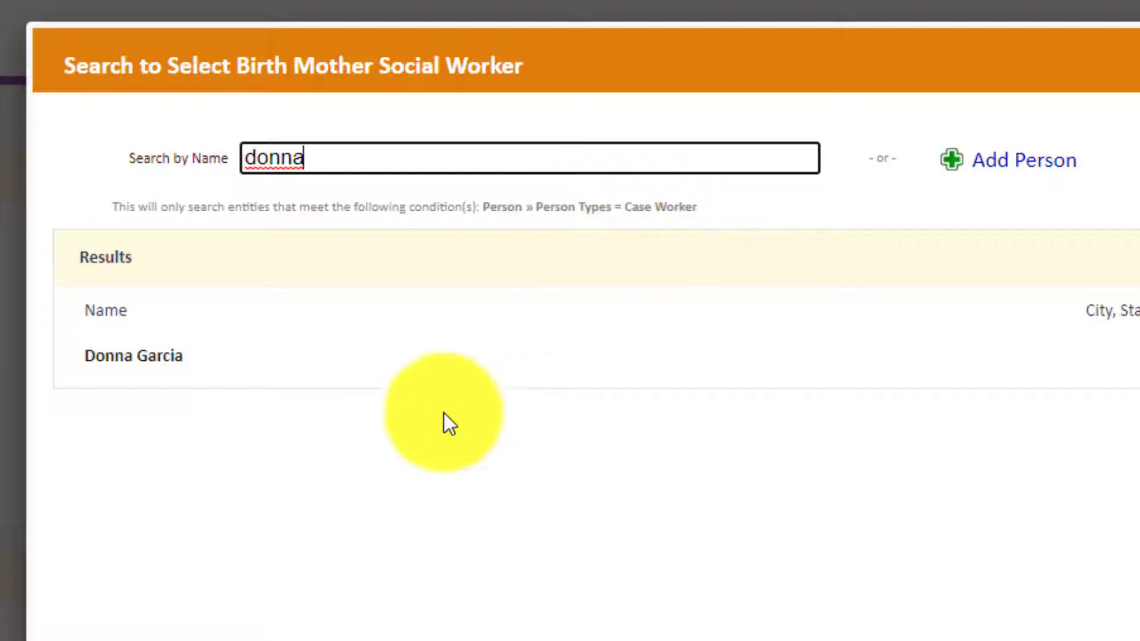
left_click(140, 361)
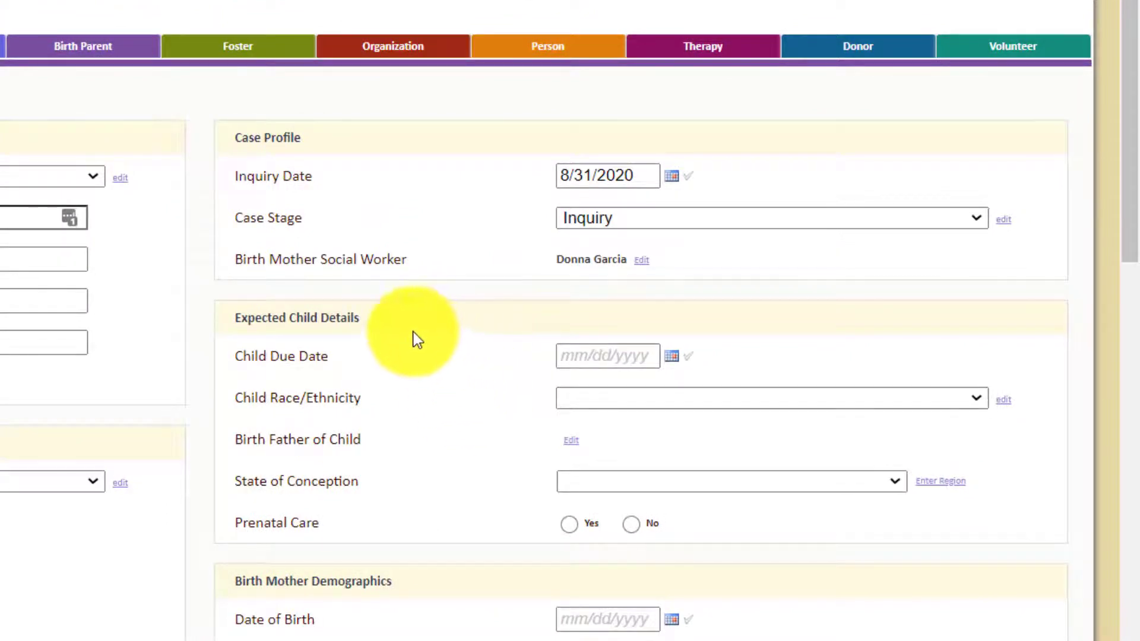
In the expected child details, set the due date to 12/23/2020 and the child's race/ethnicity to Multiracial/Other
left_click(671, 356)
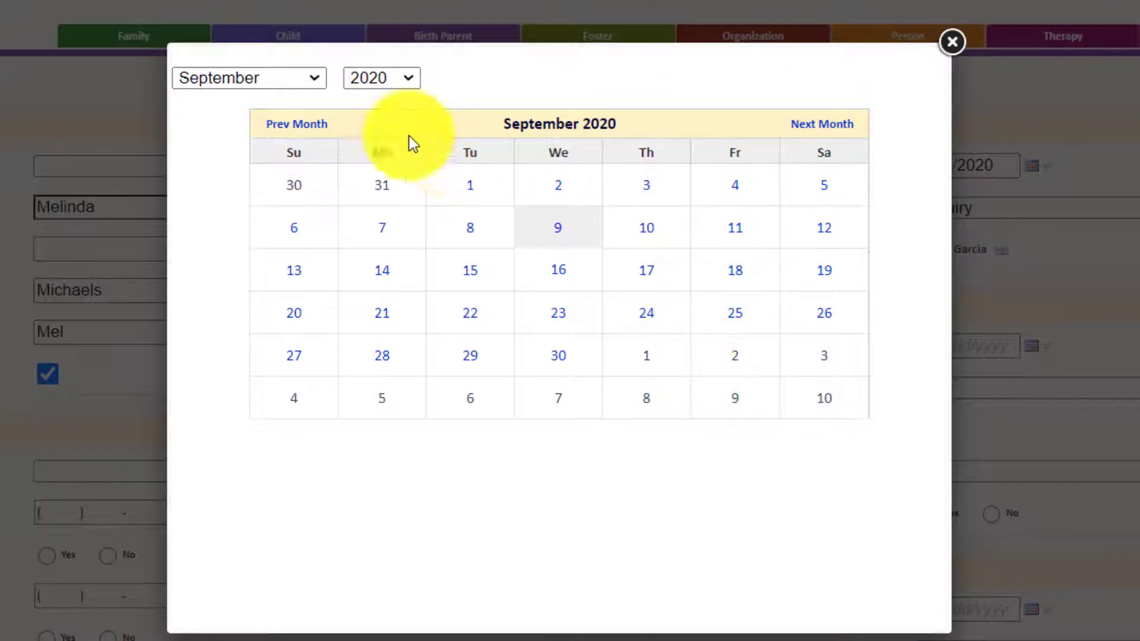
left_click(316, 82)
left_click(267, 538)
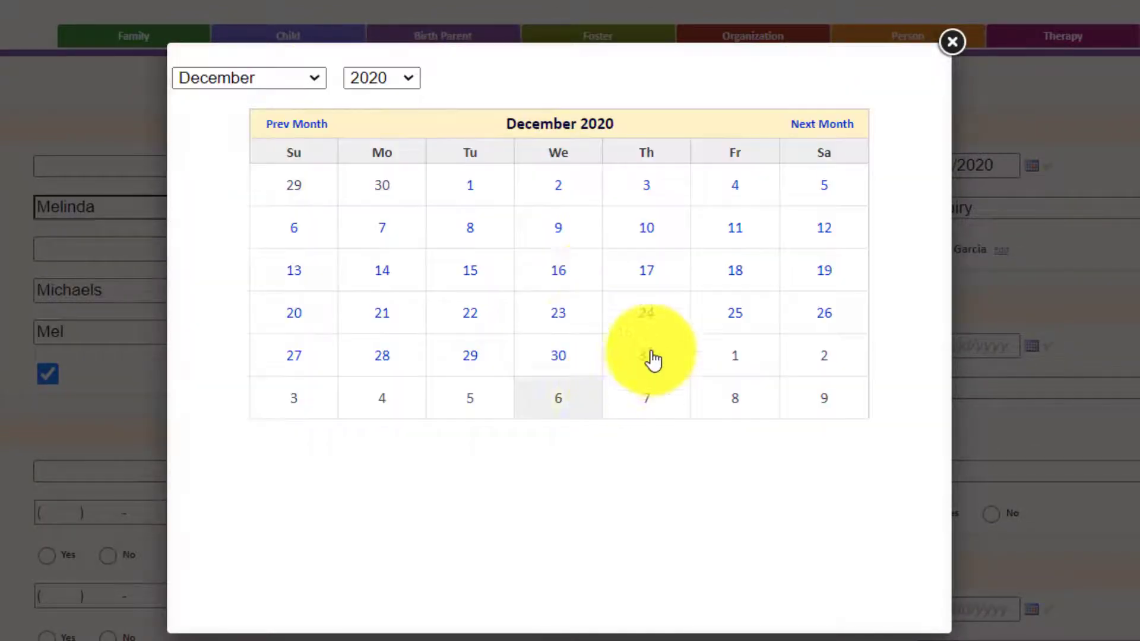
left_click(561, 314)
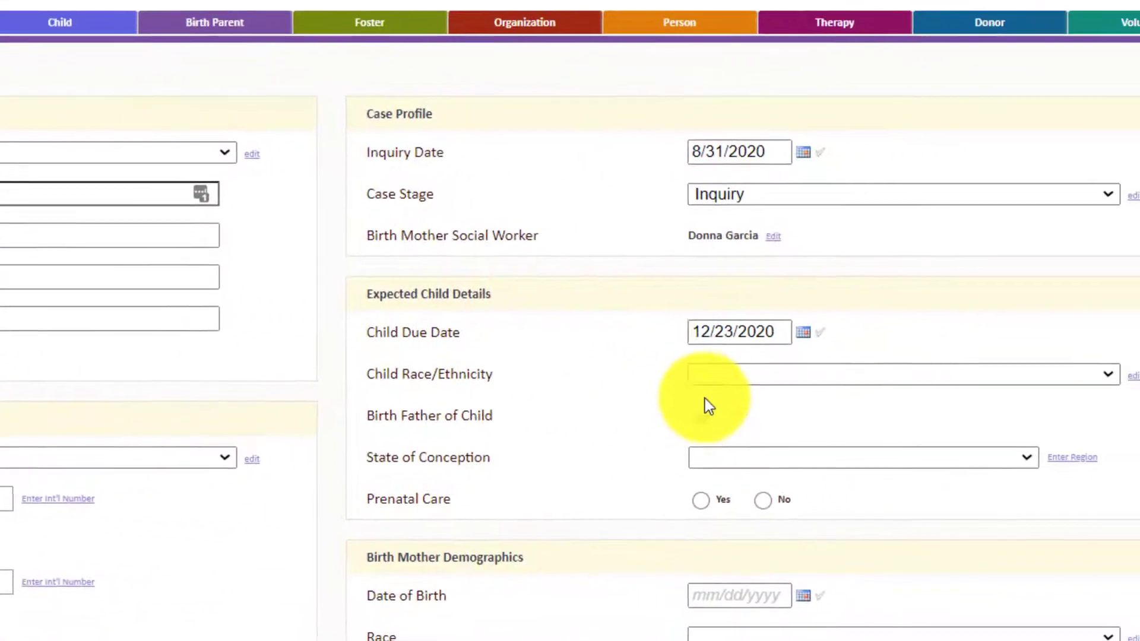
left_click(639, 376)
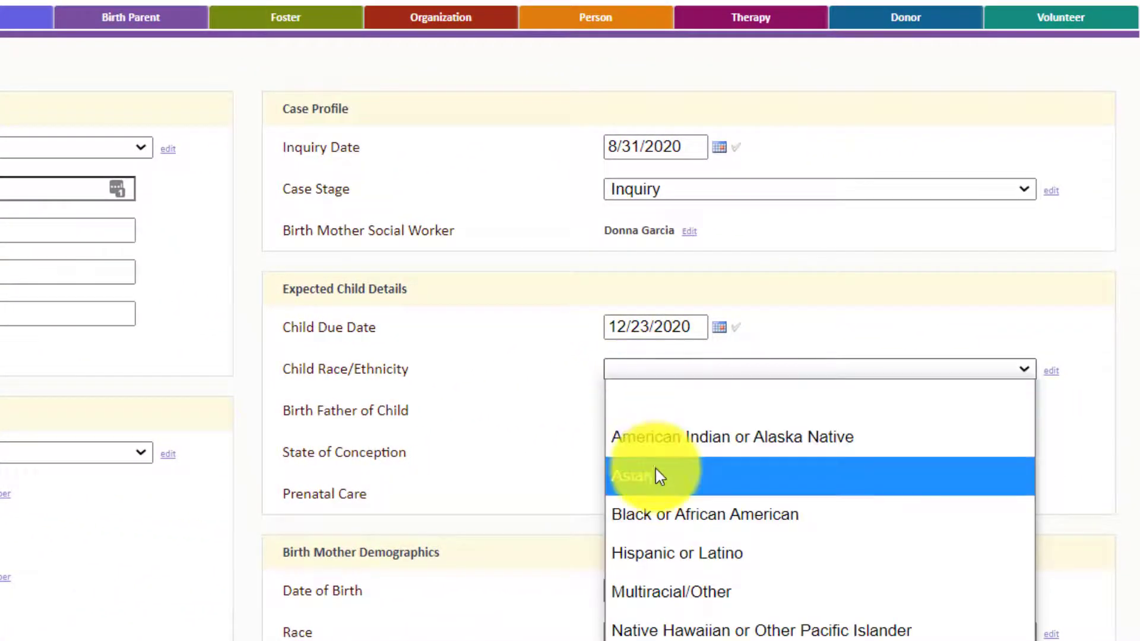
left_click(683, 591)
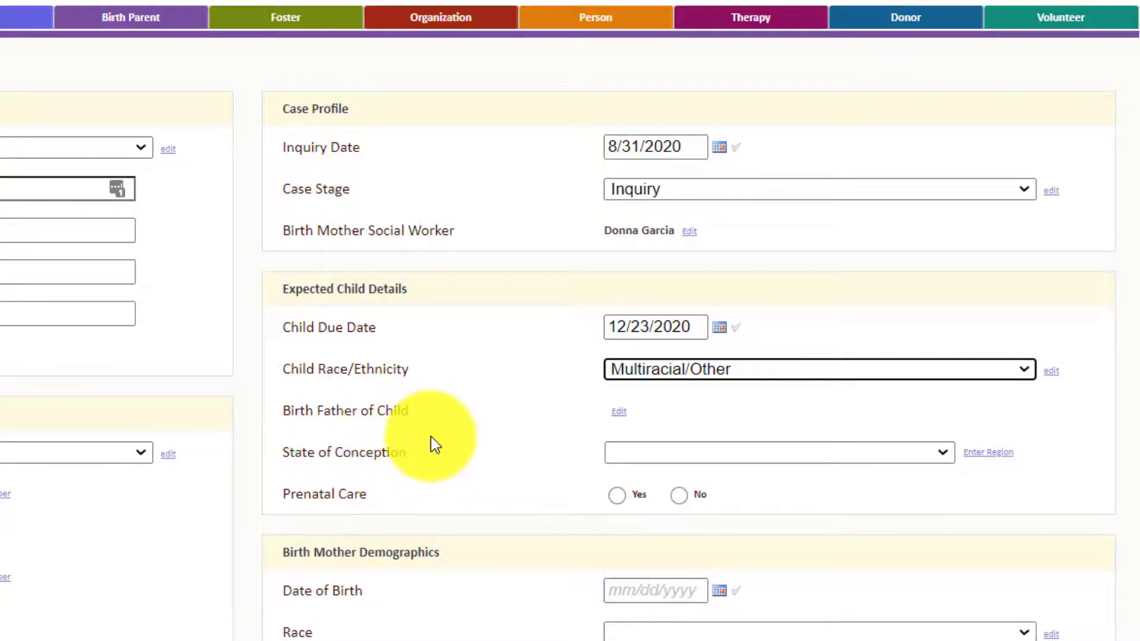
From the expected child's birth father field, start a new birth father record and enter his first and last name
left_click(619, 417)
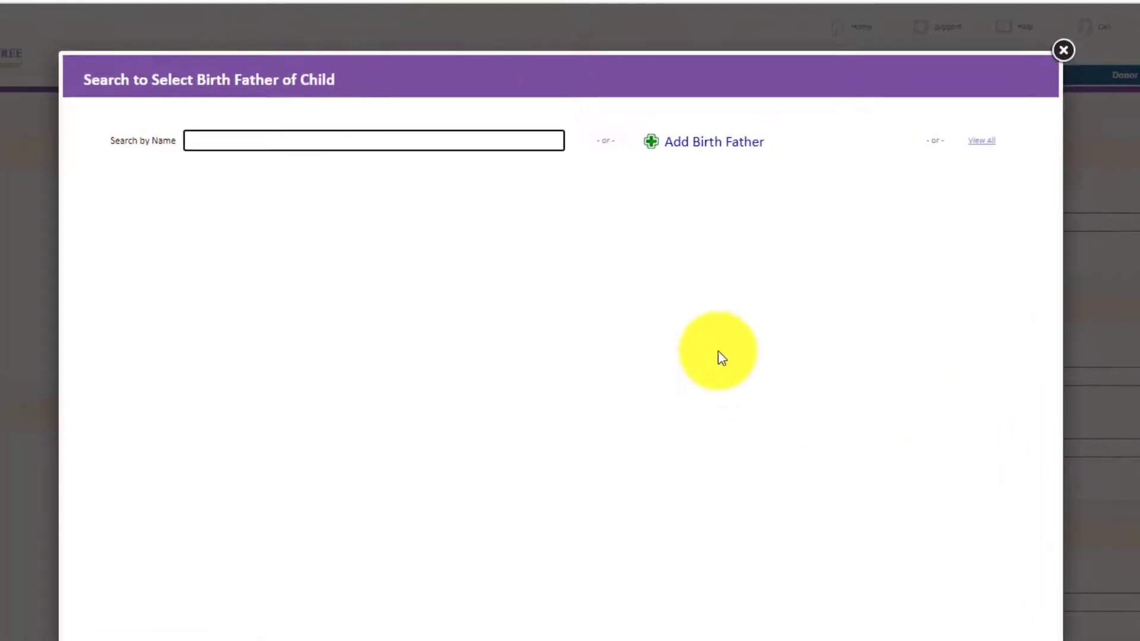
left_click(480, 143)
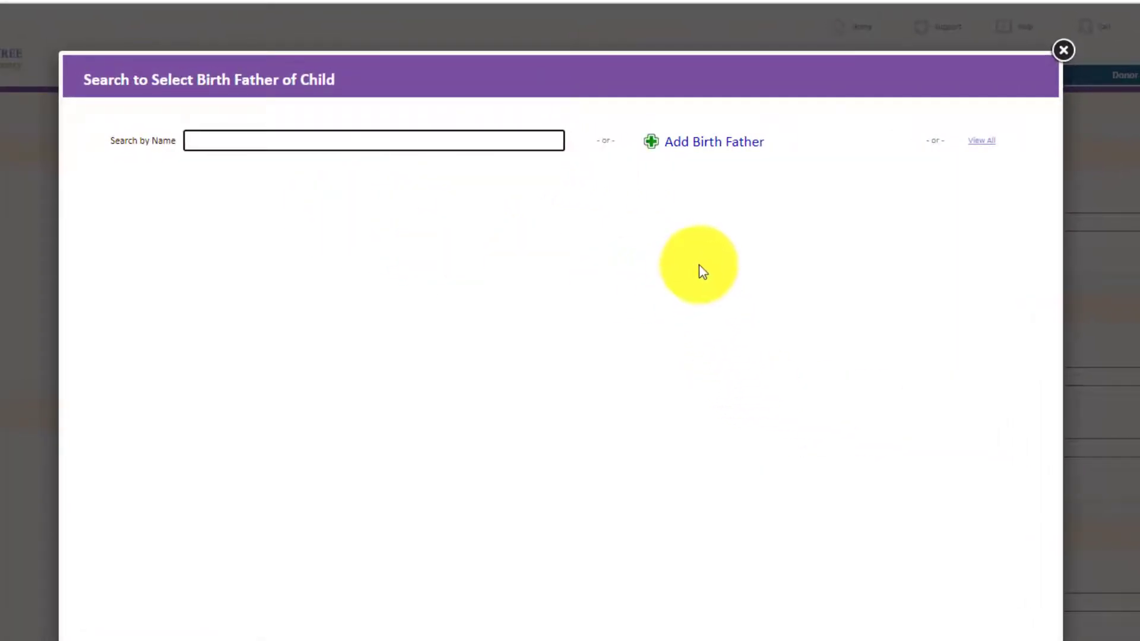
left_click(706, 152)
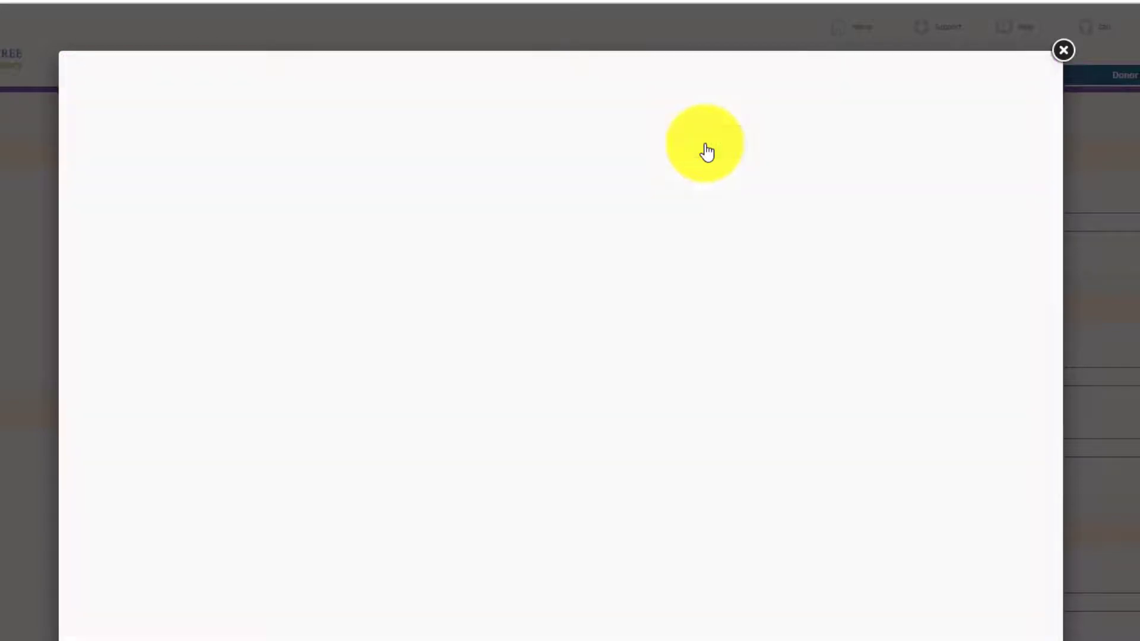
left_click(332, 223)
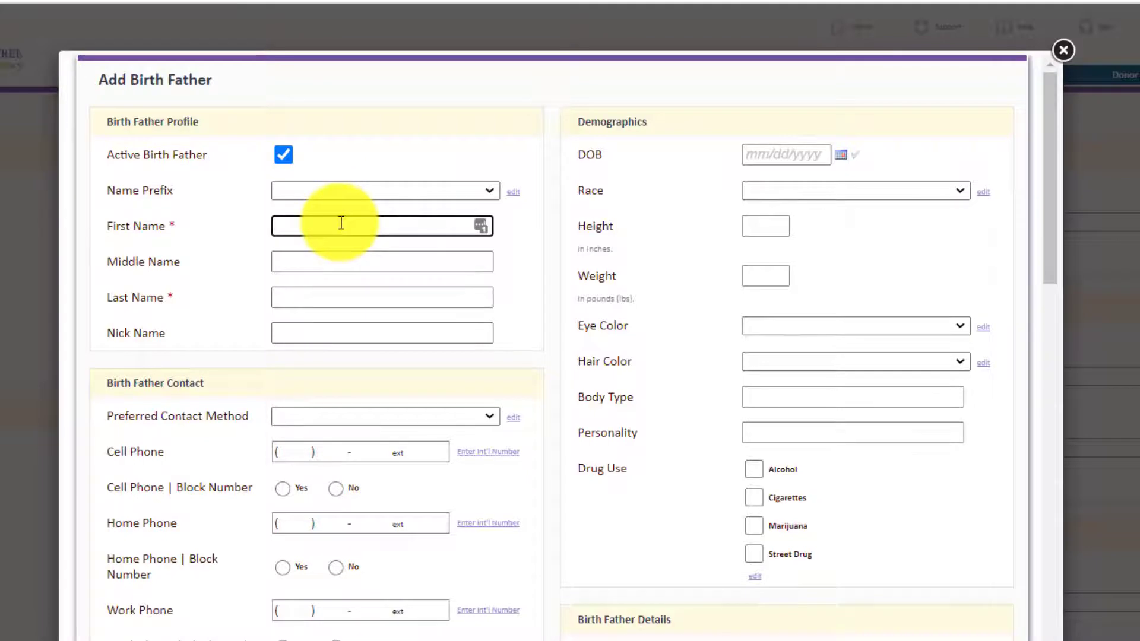
key("Tab")
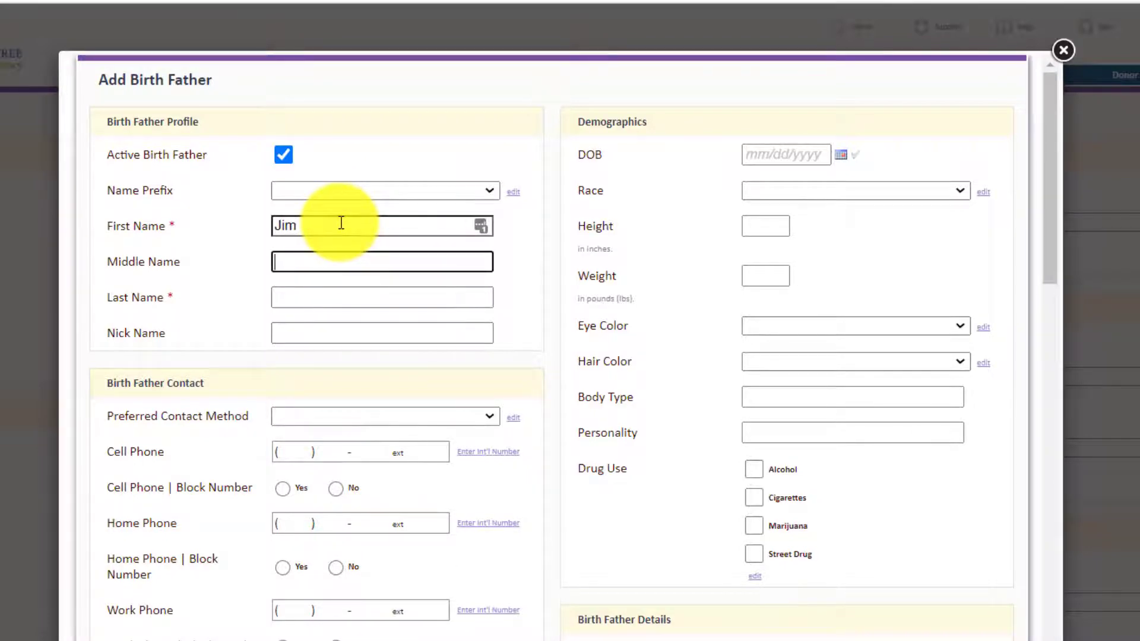
key("Tab")
type("S")
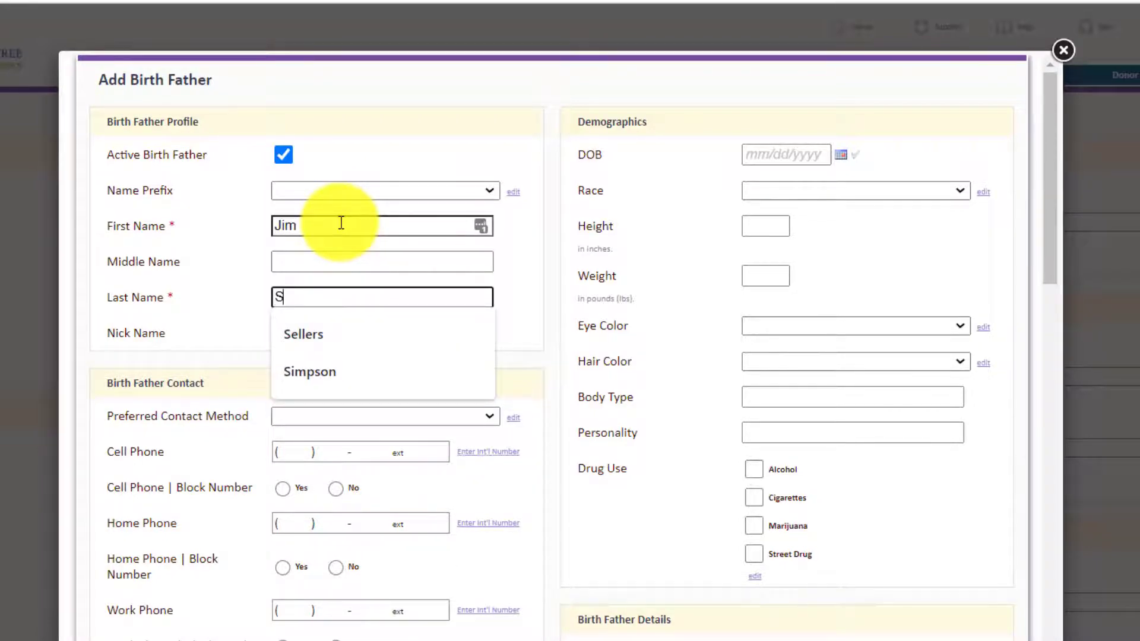
type("impson")
key("Tab")
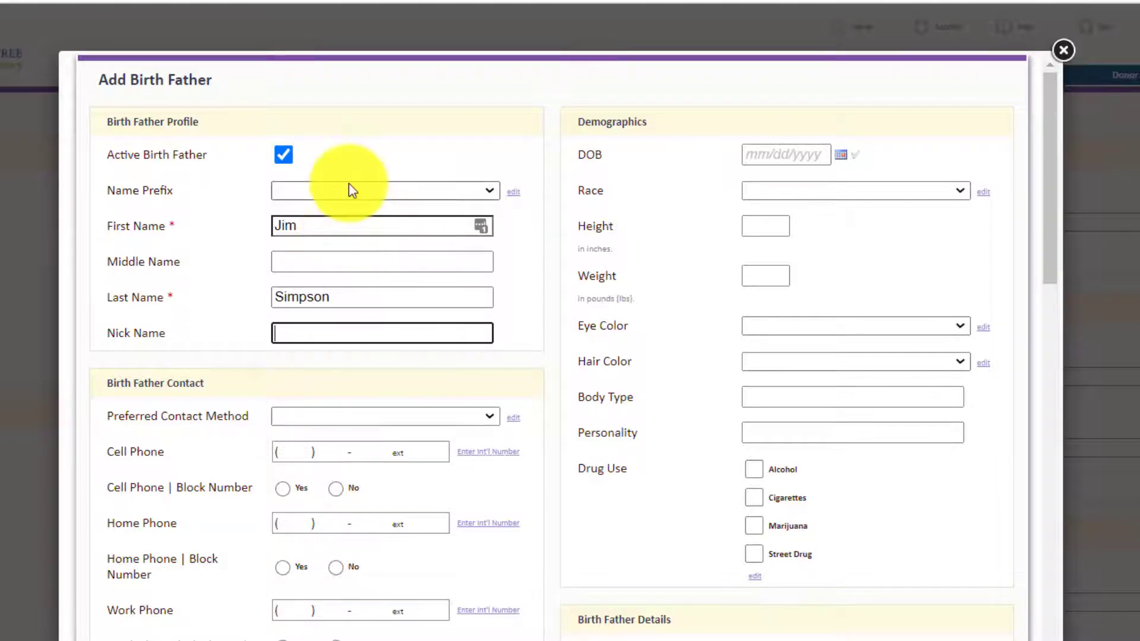
Save the new birth father record with its remaining fields blank and return to the birth mother form
left_click(524, 283)
scroll(525, 280, "down", 3)
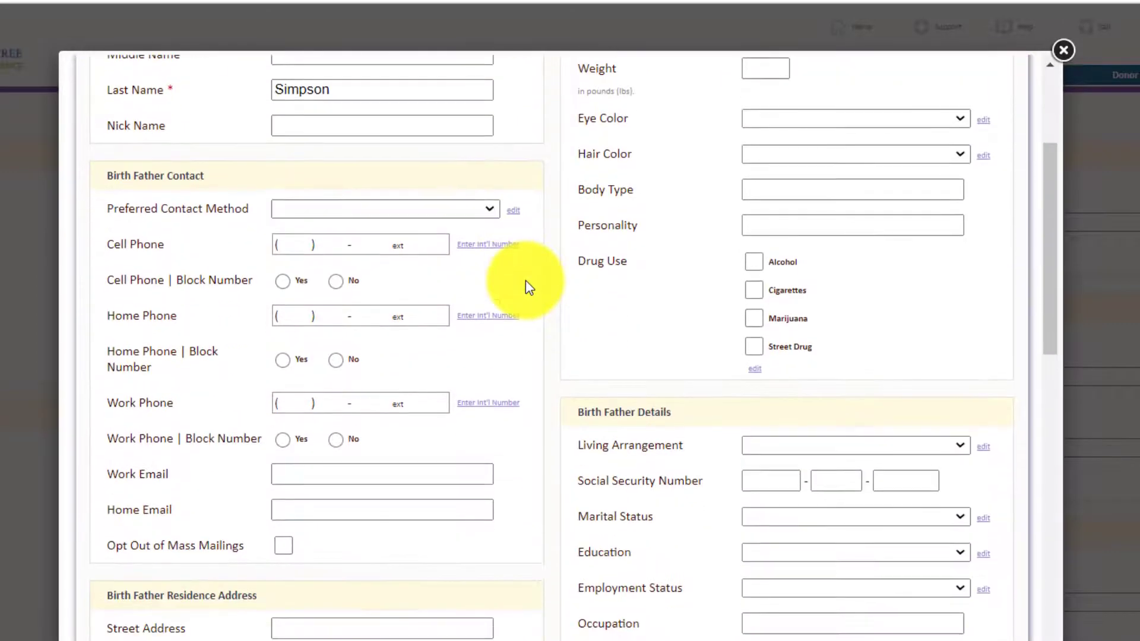
scroll(525, 281, "down", 9)
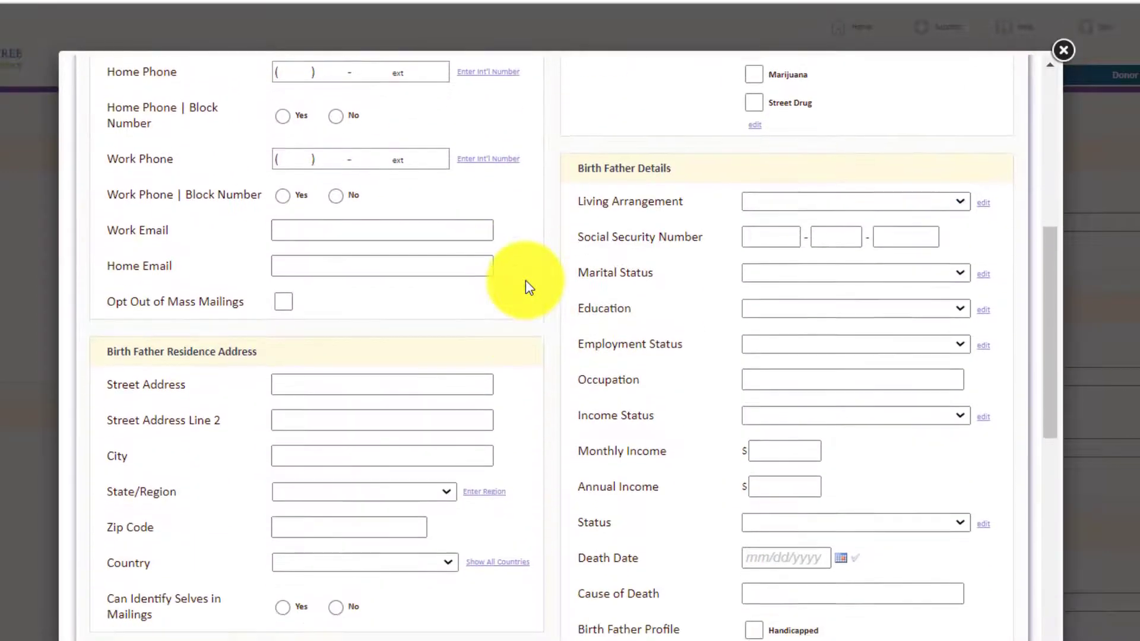
scroll(526, 280, "down", 4)
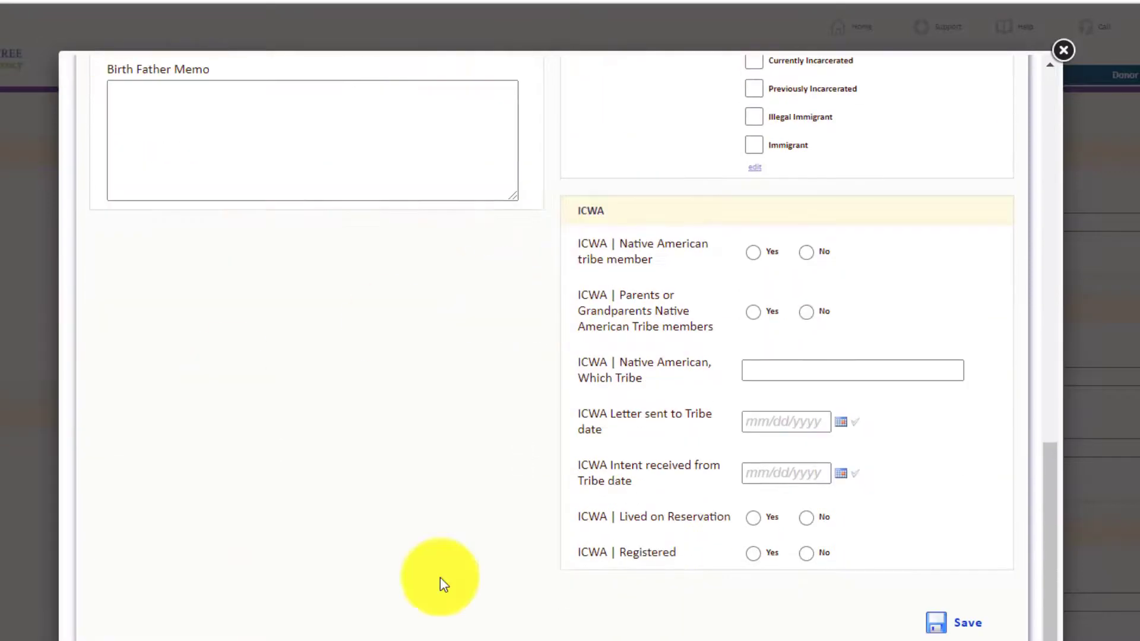
left_click(956, 625)
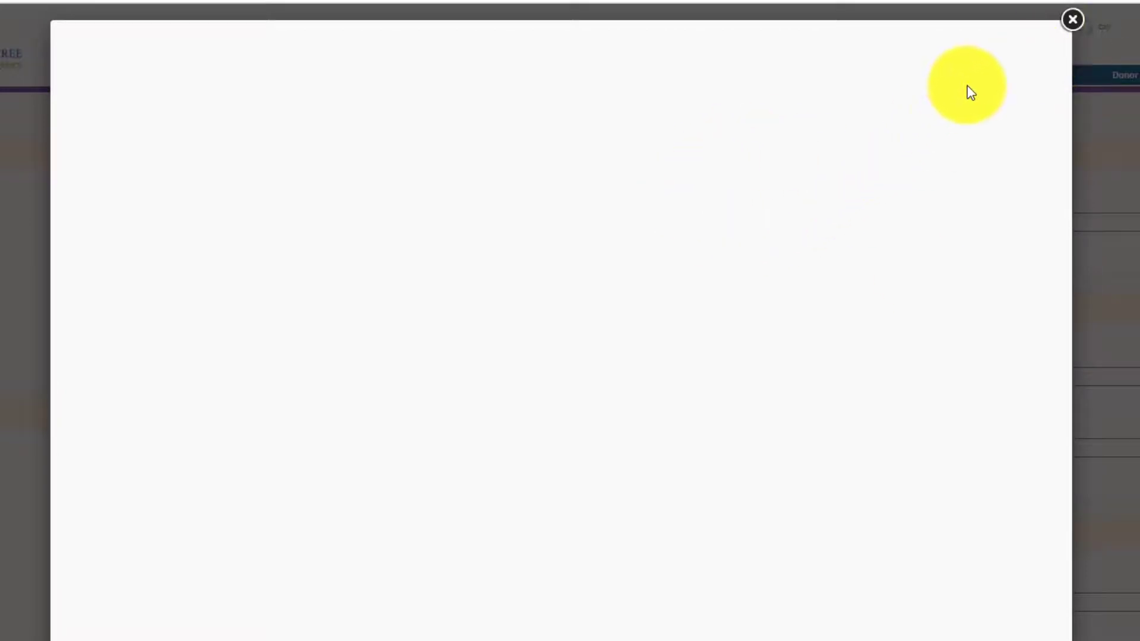
left_click(1070, 23)
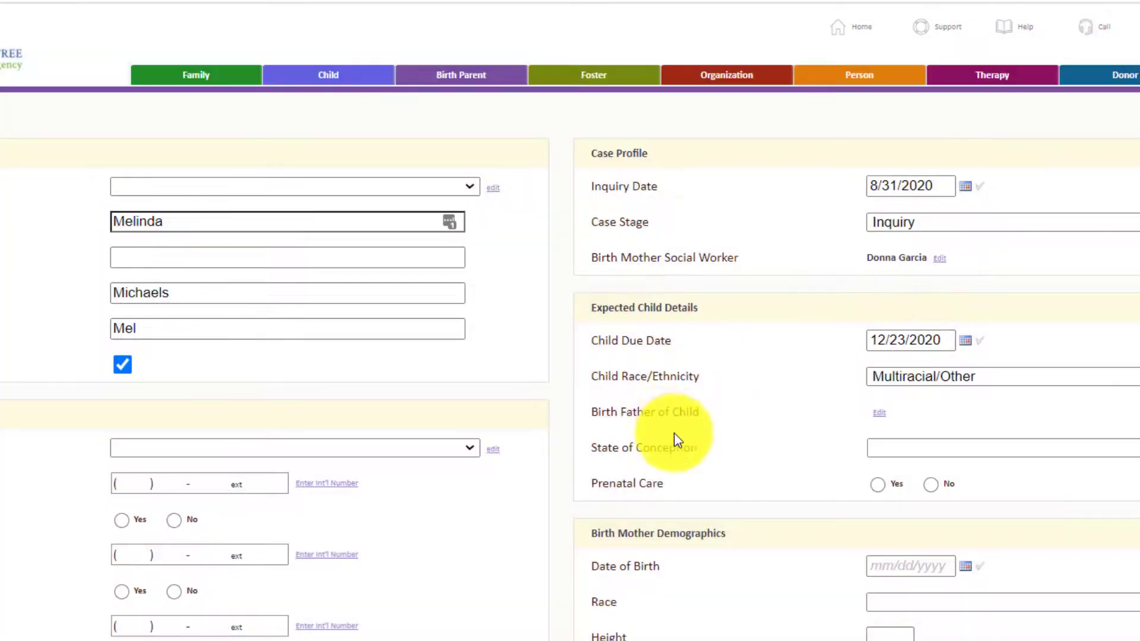
Search for the new birth father by first name, link him to the expected child, and save the birth mother record
left_click(882, 421)
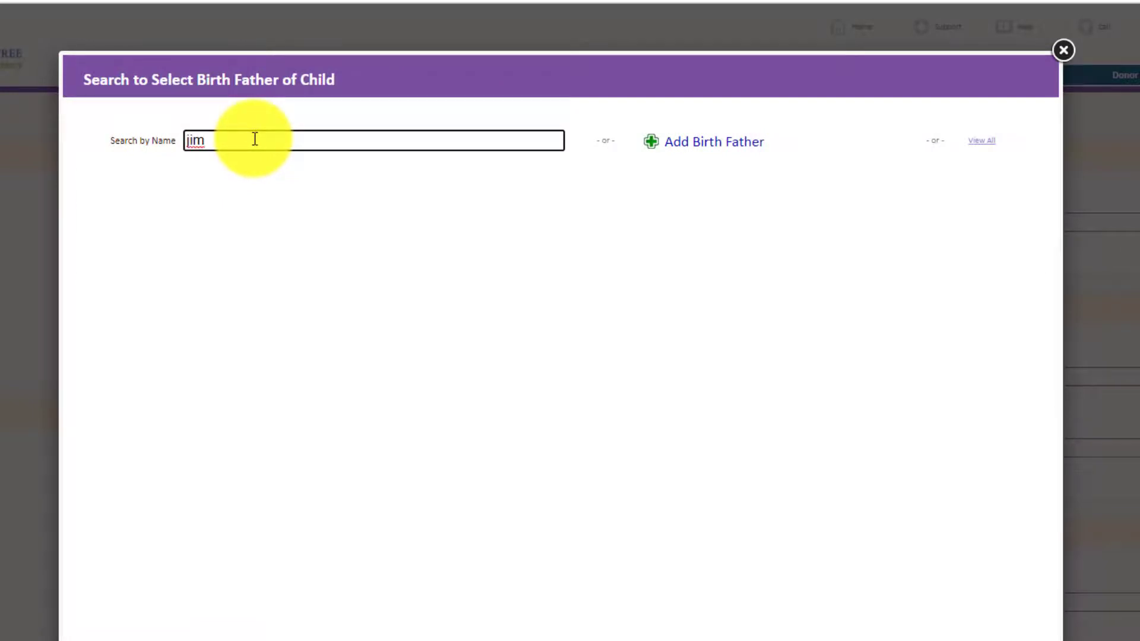
left_click(127, 256)
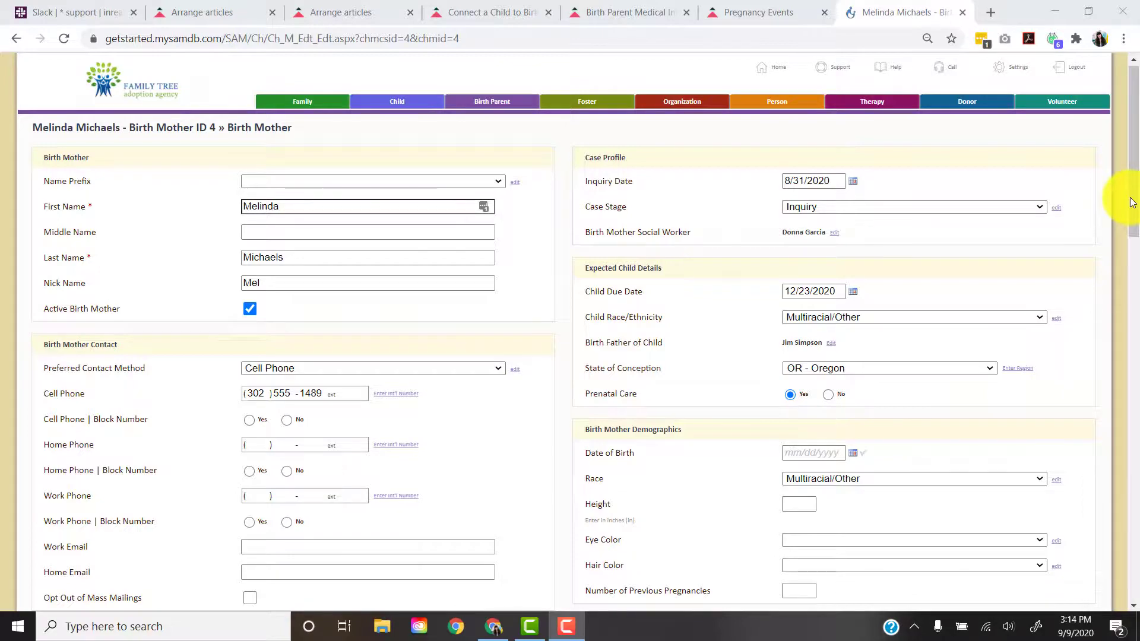
left_click_drag(1130, 202, 1136, 571)
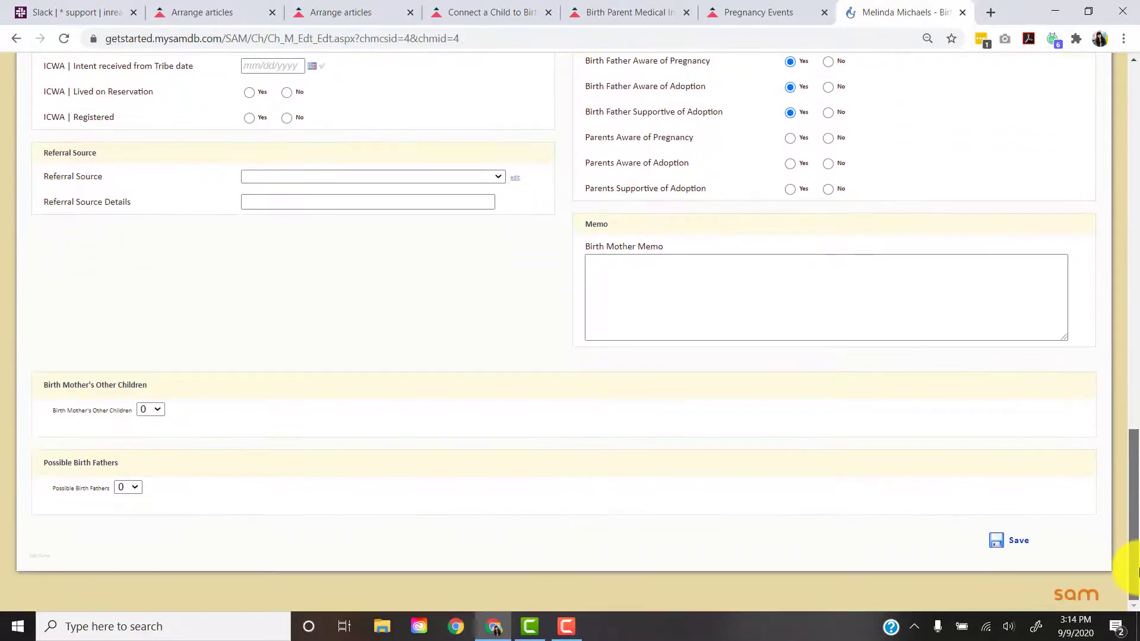
left_click(993, 540)
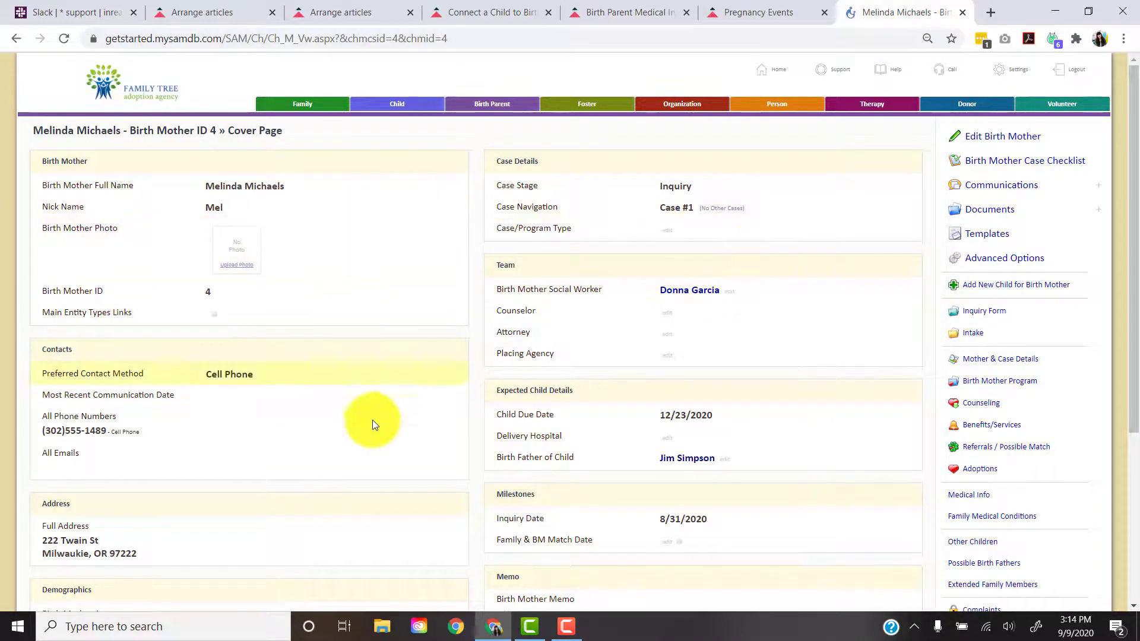
In the case details on the birth mother's cover page, set the case/program type to Adoption and save it
scroll(376, 419, "down", 1)
scroll(376, 418, "up", 1)
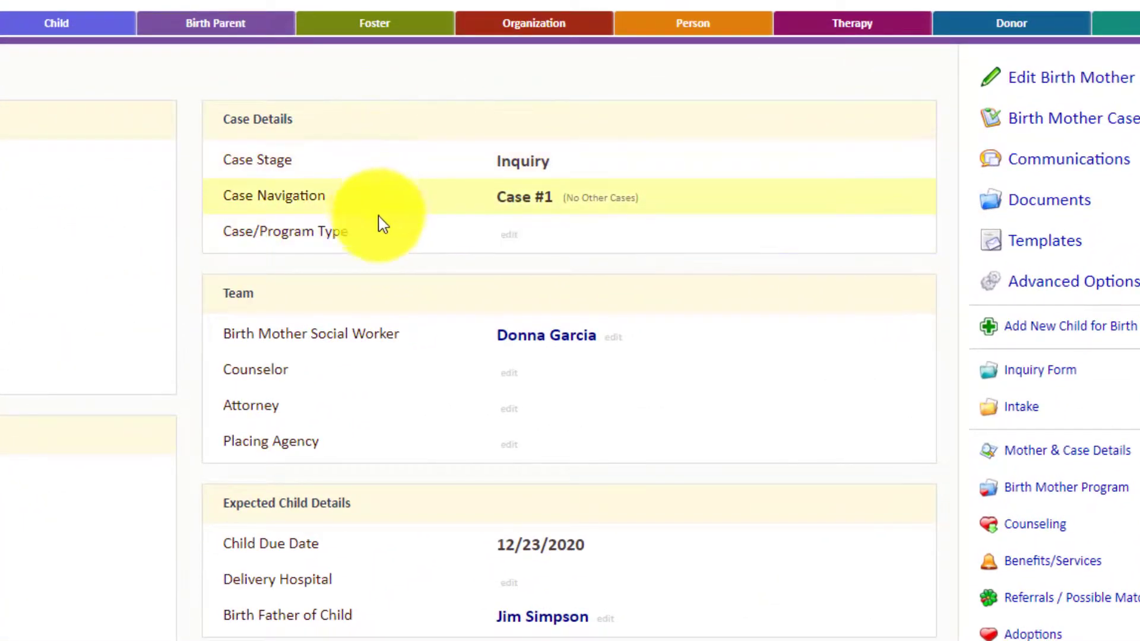
left_click(509, 238)
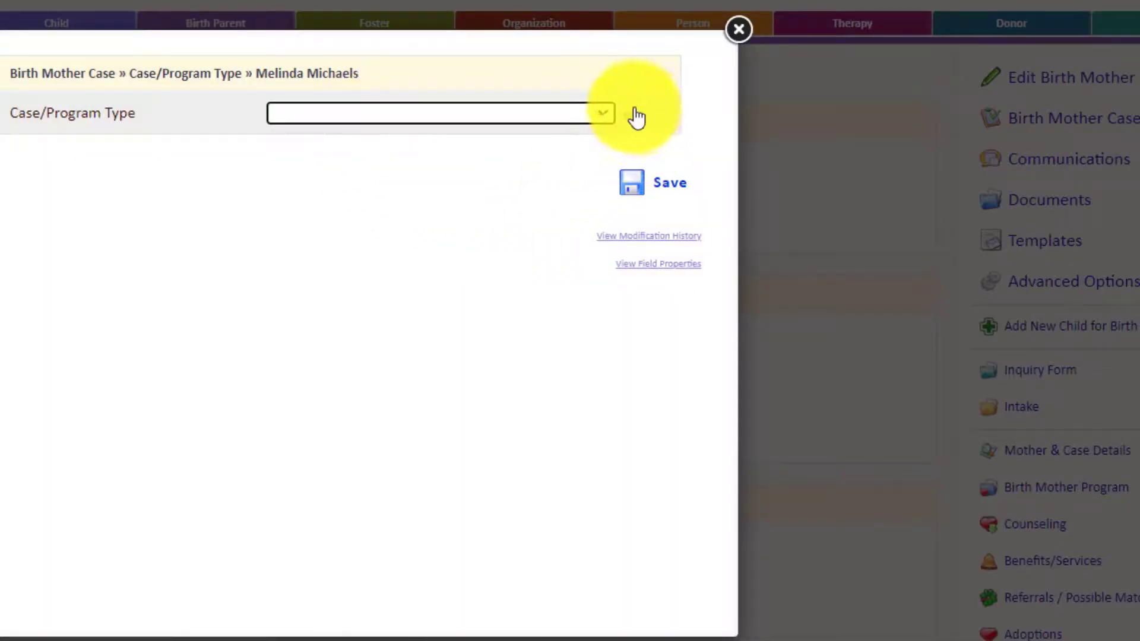
left_click(559, 115)
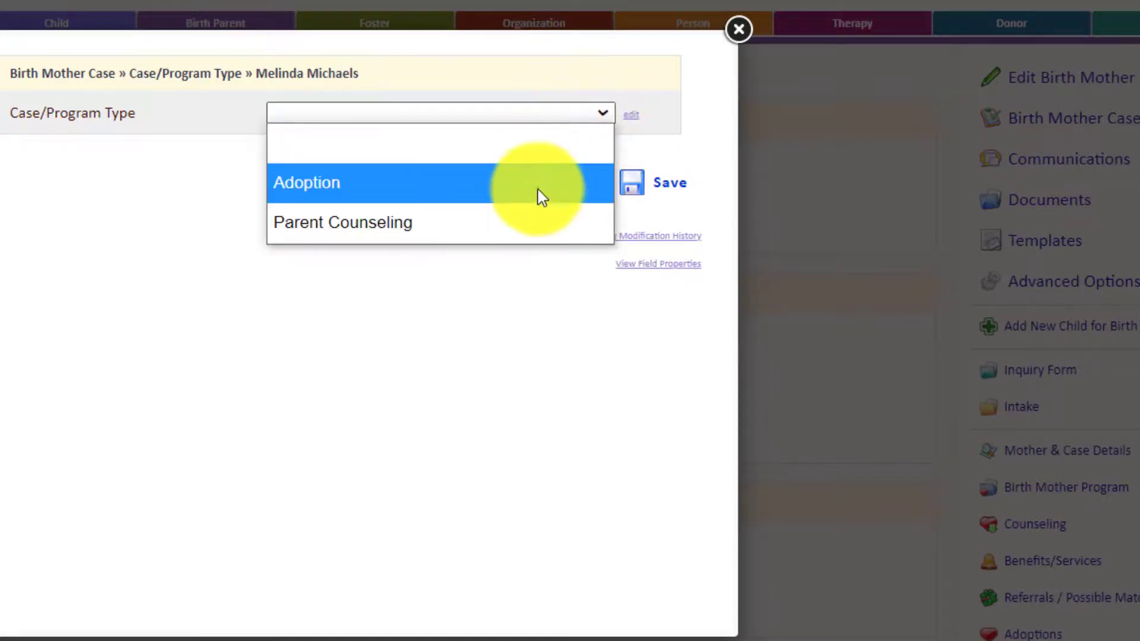
left_click(539, 197)
left_click(673, 196)
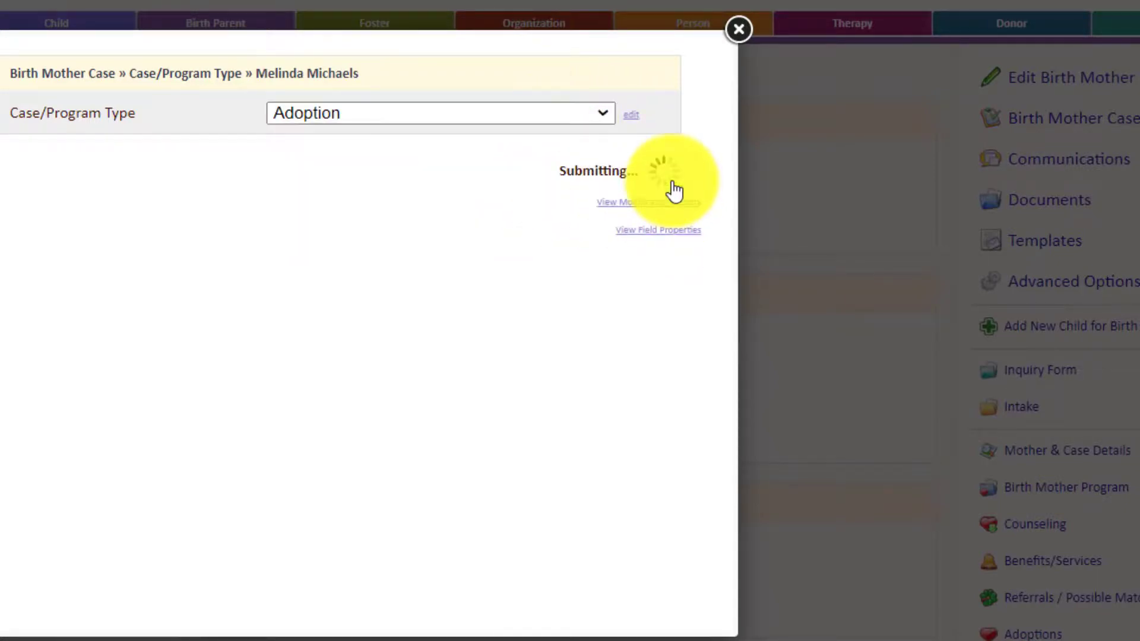